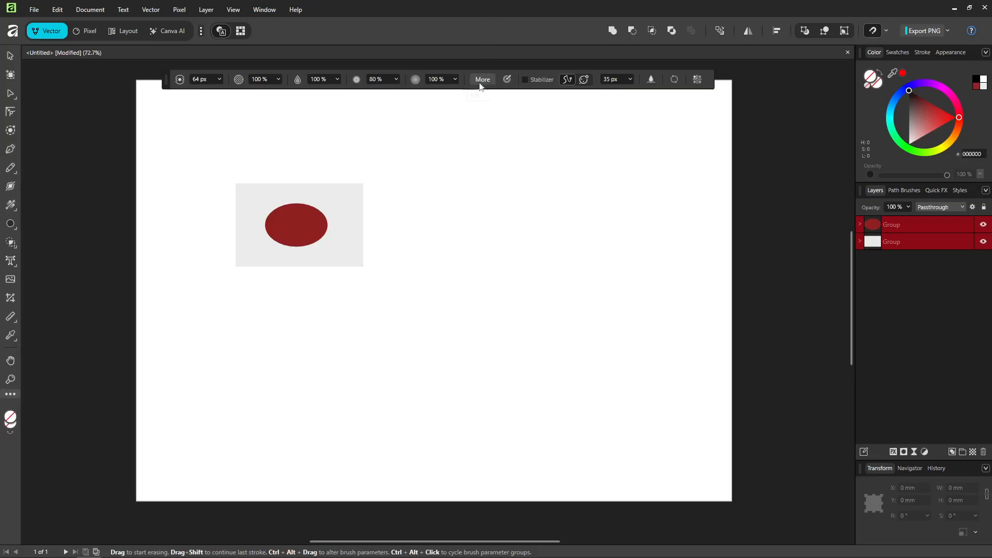
Dismiss the Assistant notice, display the Symbols panel and move it over the page's empty area away from the artwork
click(500, 344)
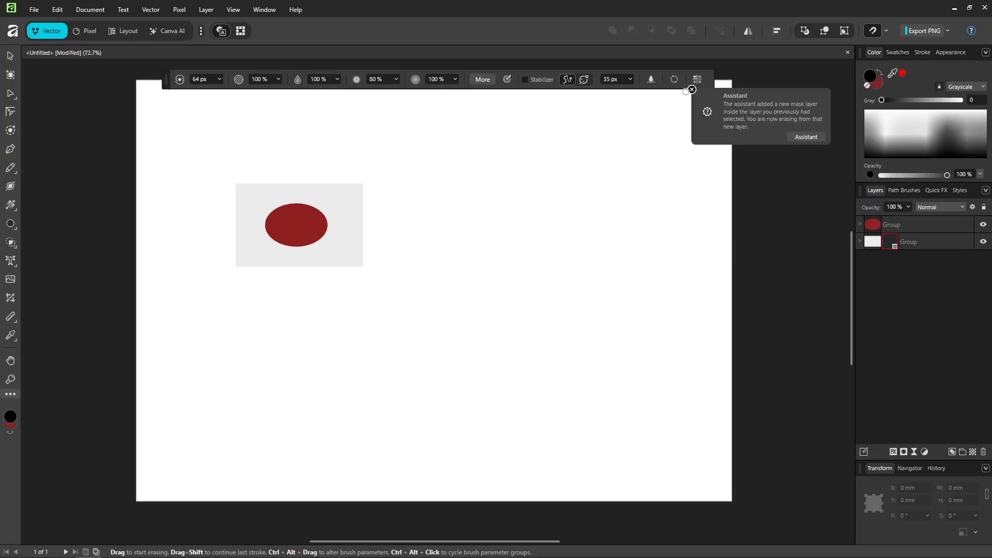
click(692, 89)
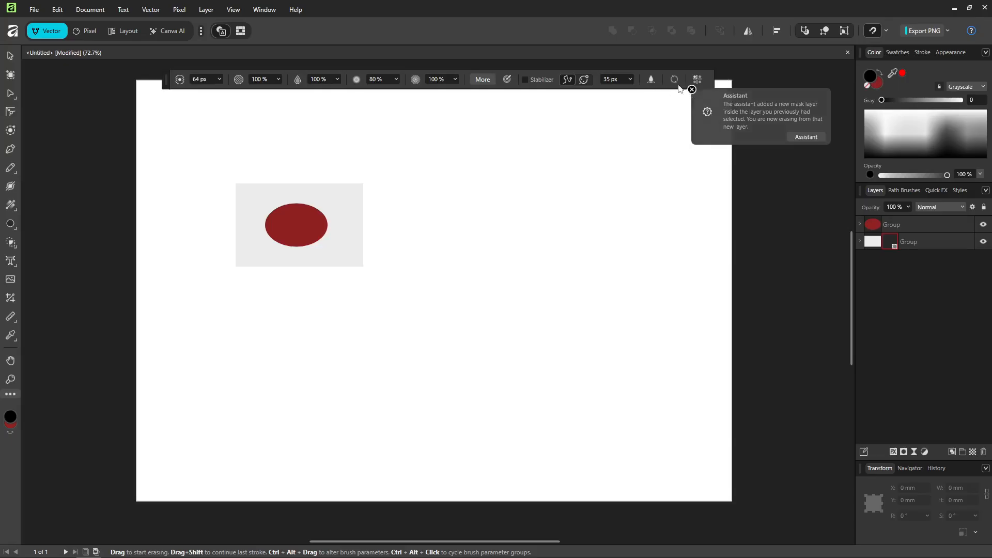
click(262, 8)
mouse_move(181, 147)
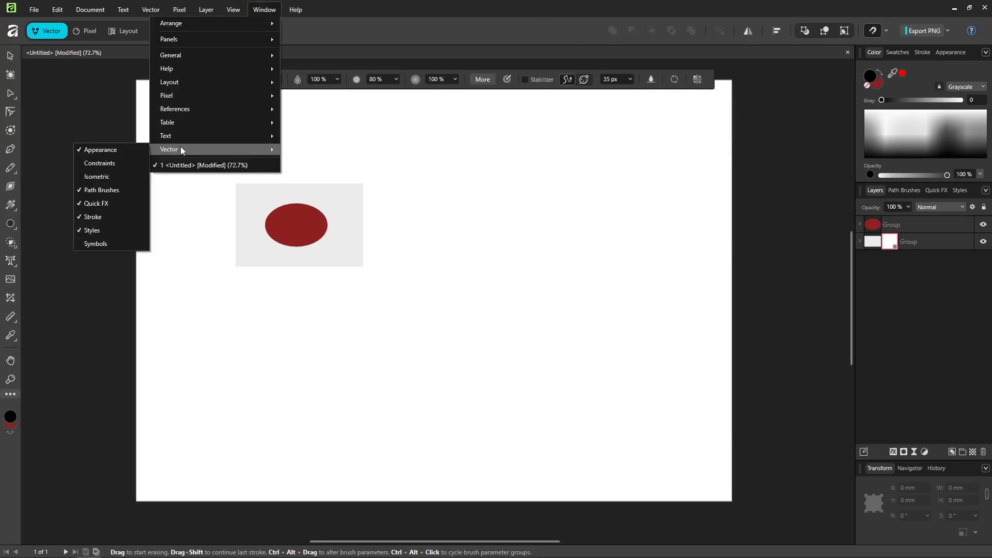
click(95, 244)
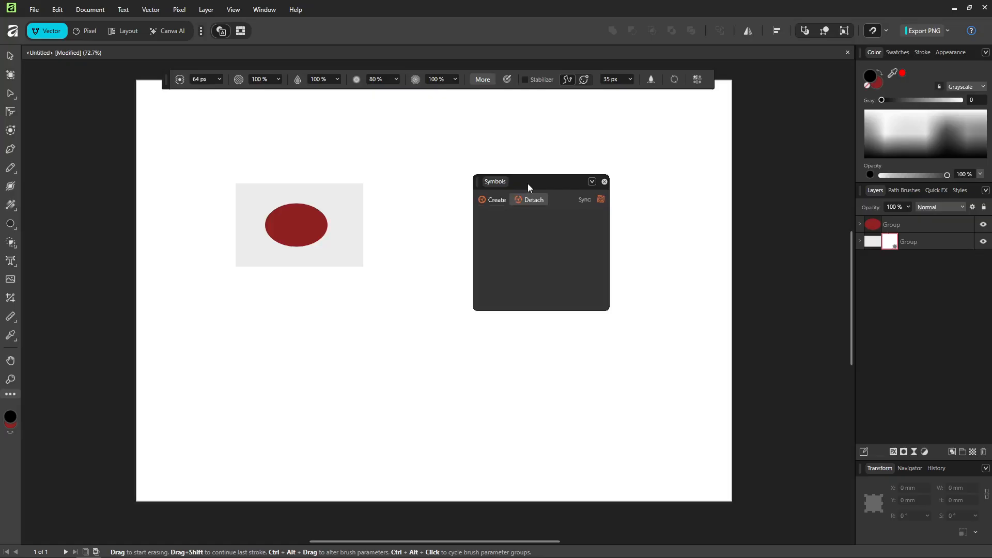
drag(528, 183, 635, 210)
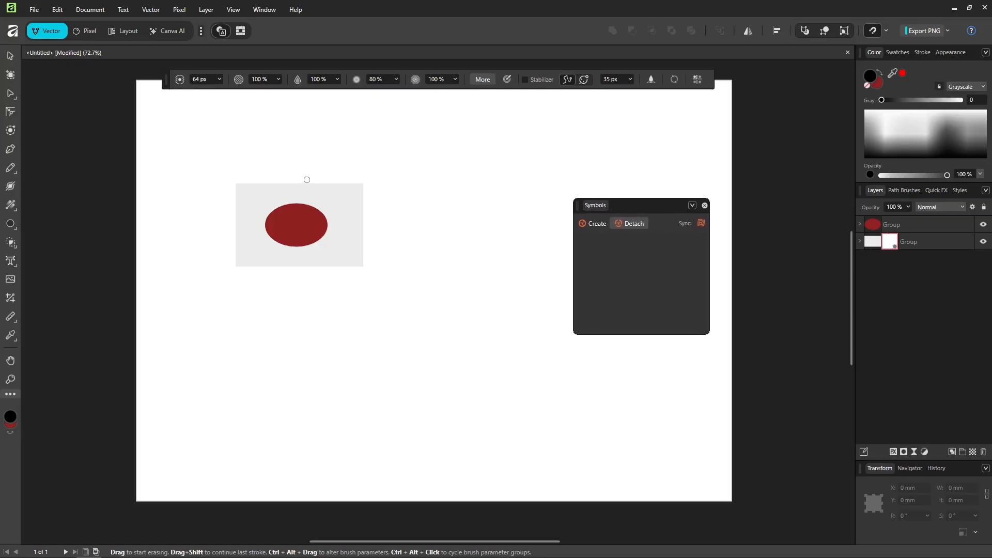
Select the grey rectangle and the red ellipse groups together and create symbols from them
click(9, 55)
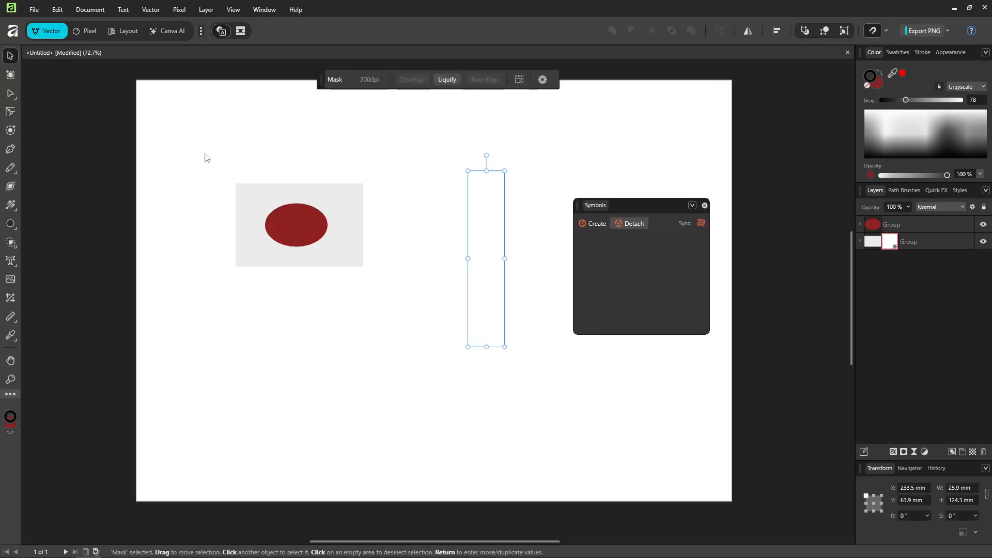
click(410, 291)
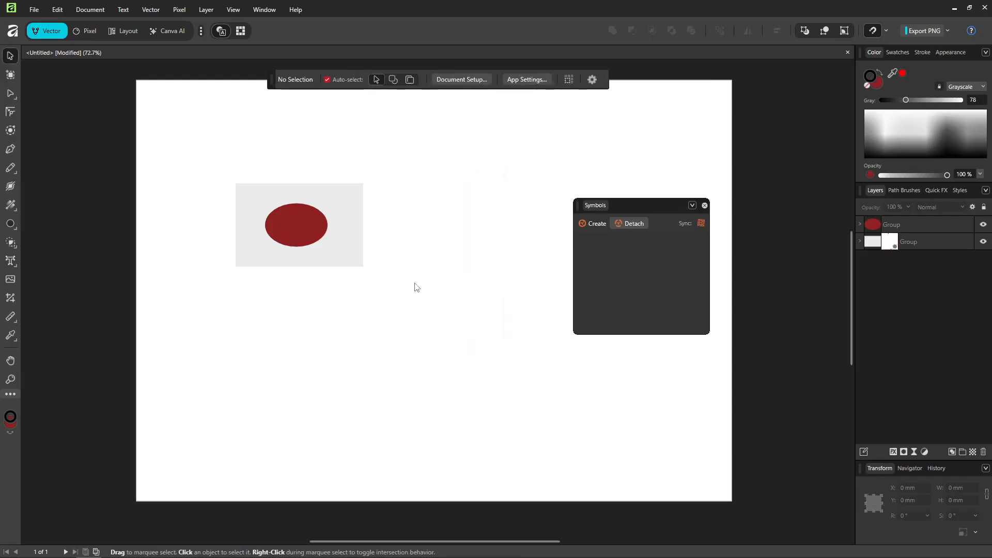
drag(414, 282, 178, 174)
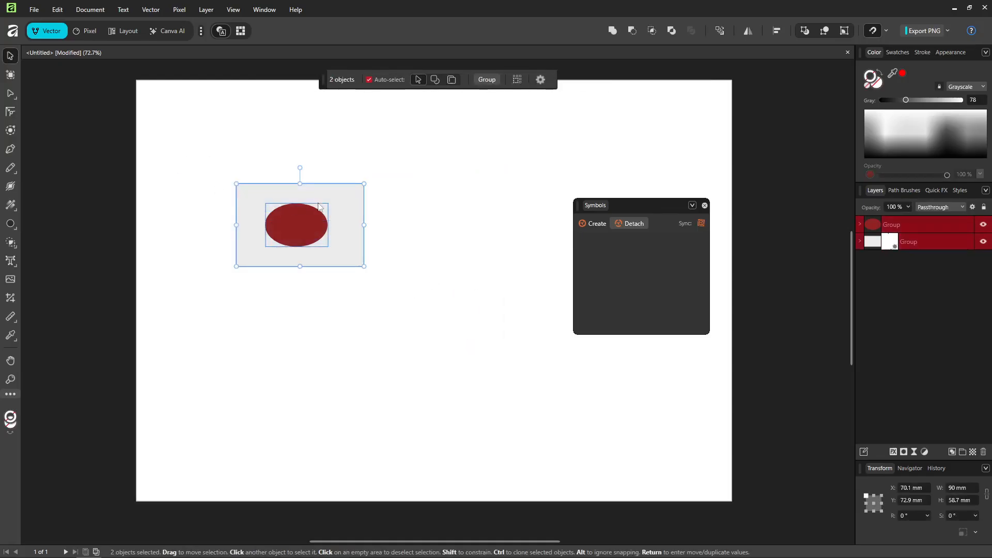
click(597, 224)
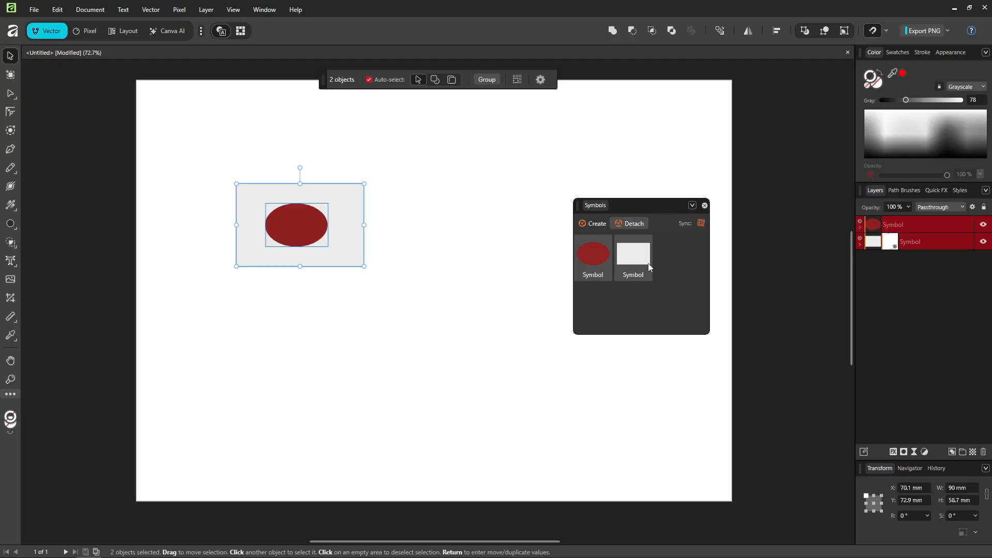
Place an instance of the ellipse and rectangle symbols below the original artwork and rearrange them so they overlap
drag(595, 246, 500, 287)
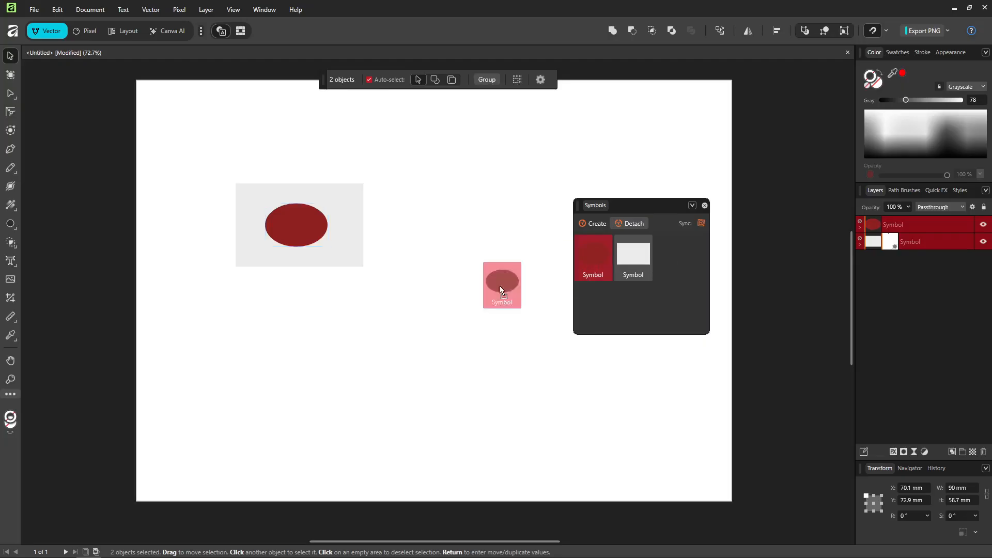
drag(359, 342, 359, 342)
drag(633, 253, 229, 362)
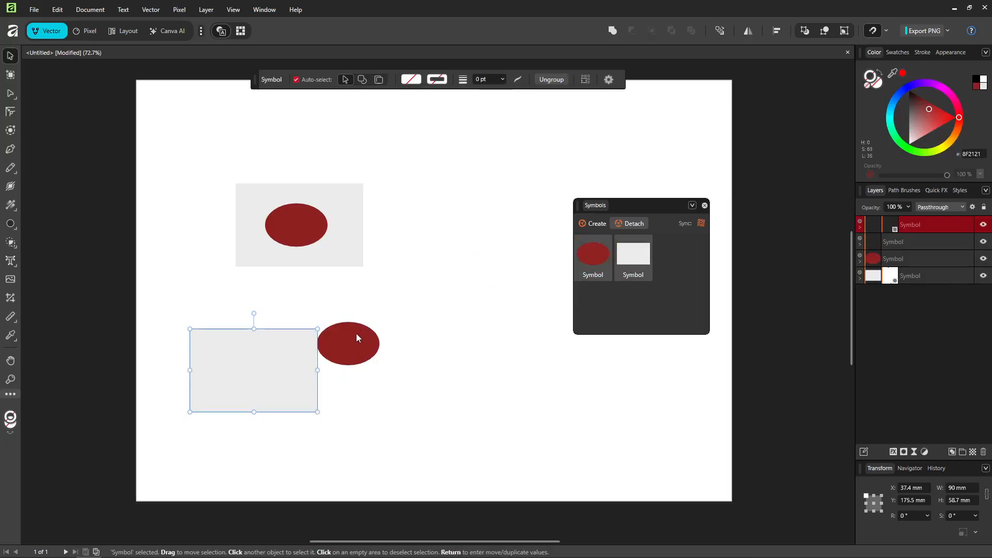
drag(355, 335, 390, 345)
drag(307, 351, 453, 387)
drag(493, 412, 350, 339)
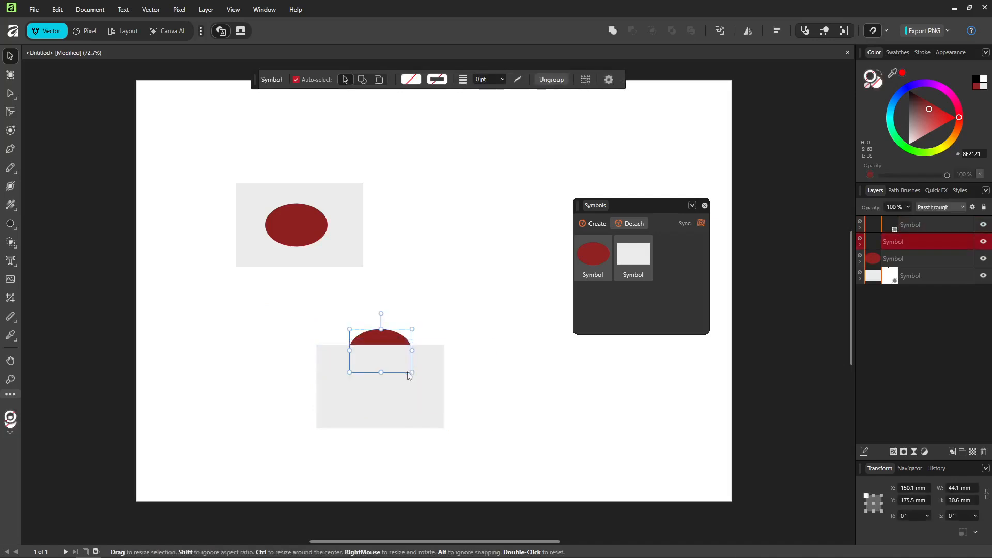
Cut the placed ellipse and rectangle symbol instances from the page, keeping the original artwork
right_click(408, 373)
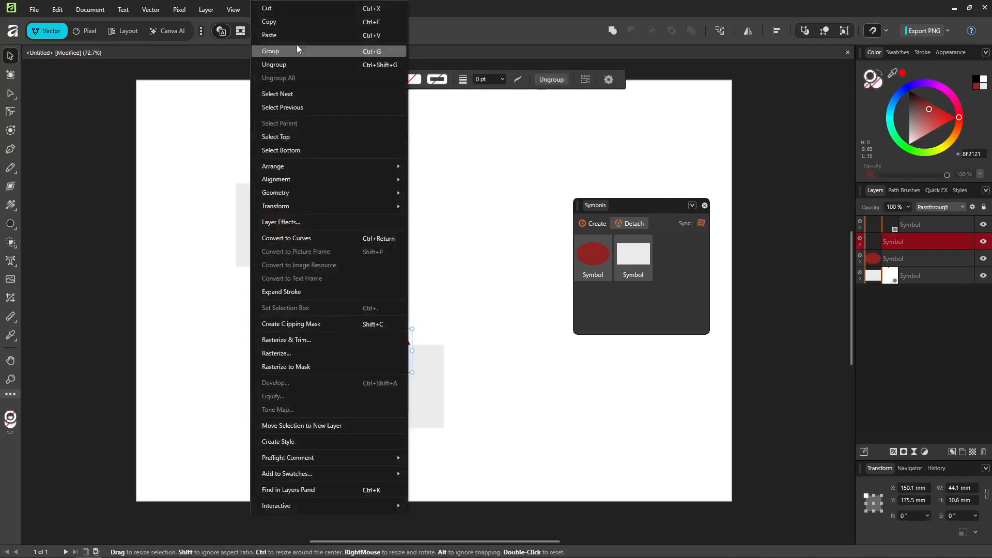
click(297, 10)
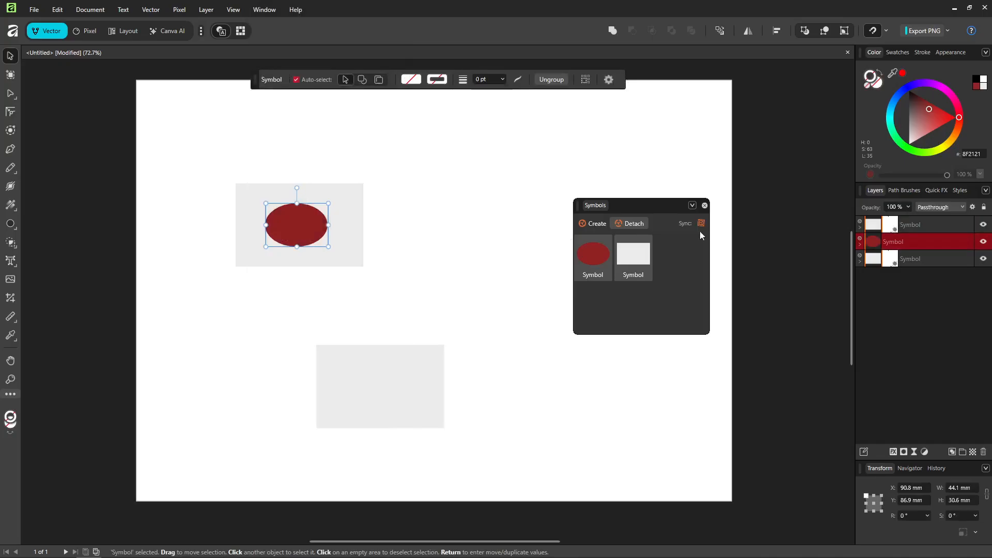
click(389, 417)
right_click(391, 391)
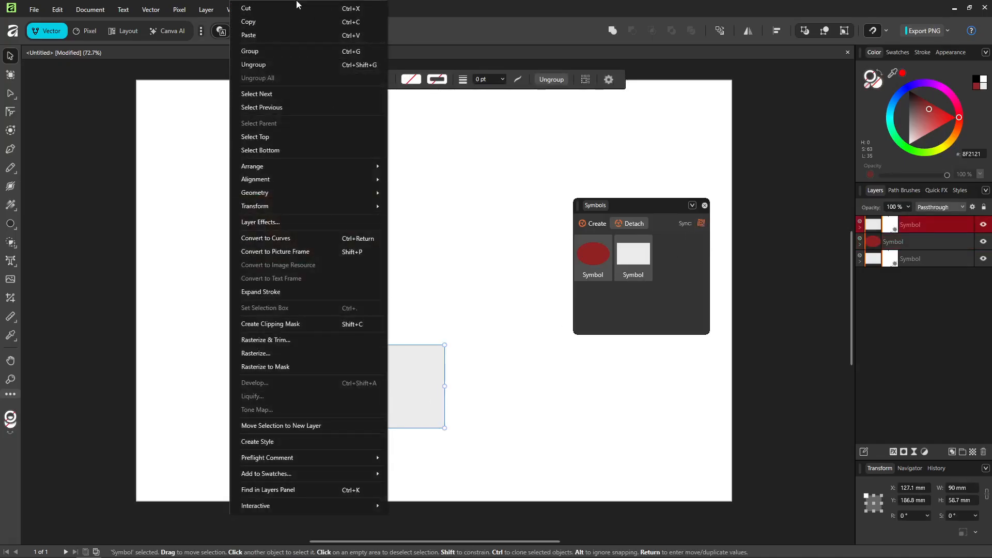
click(292, 6)
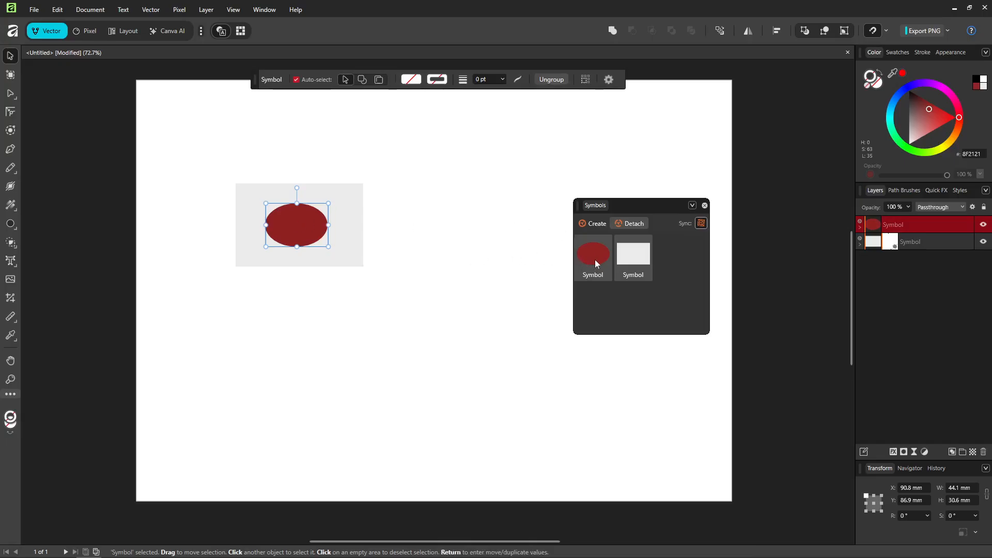
Place an ellipse symbol instance just below the page's centre and a rectangle symbol instance near its lower-right corner
drag(596, 263, 448, 347)
drag(633, 255, 582, 418)
Enlarge the ellipse symbol on the original rectangle to about 55.1 × 38.3 mm, centre it on the rectangle and deselect it
click(304, 221)
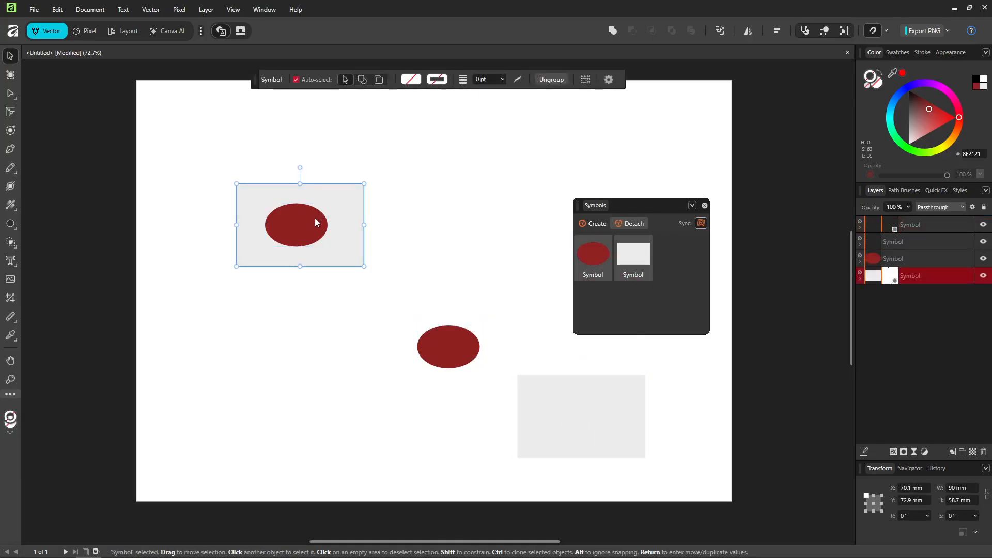
double_click(315, 223)
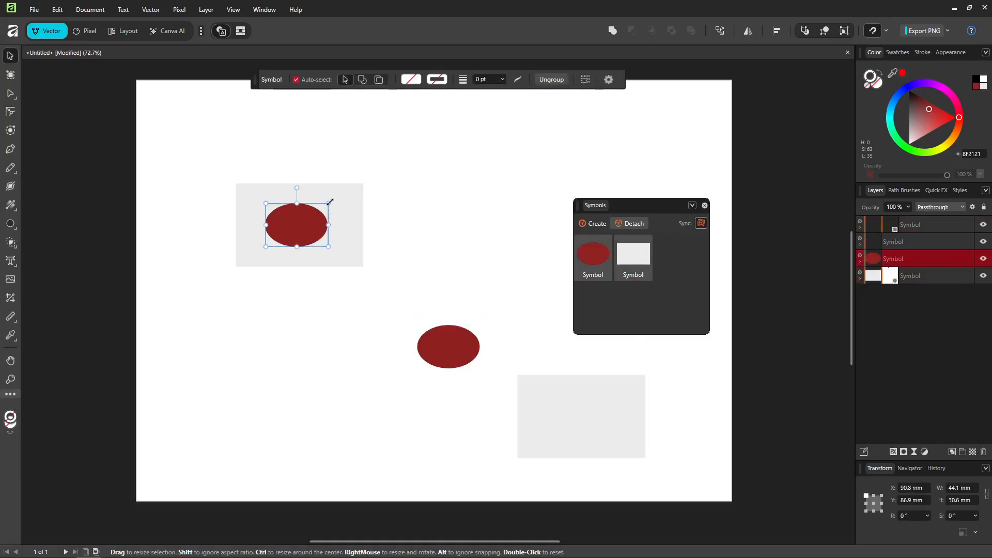
mouse_move(330, 202)
mouse_down()
mouse_move(343, 193)
mouse_move(336, 197)
mouse_up()
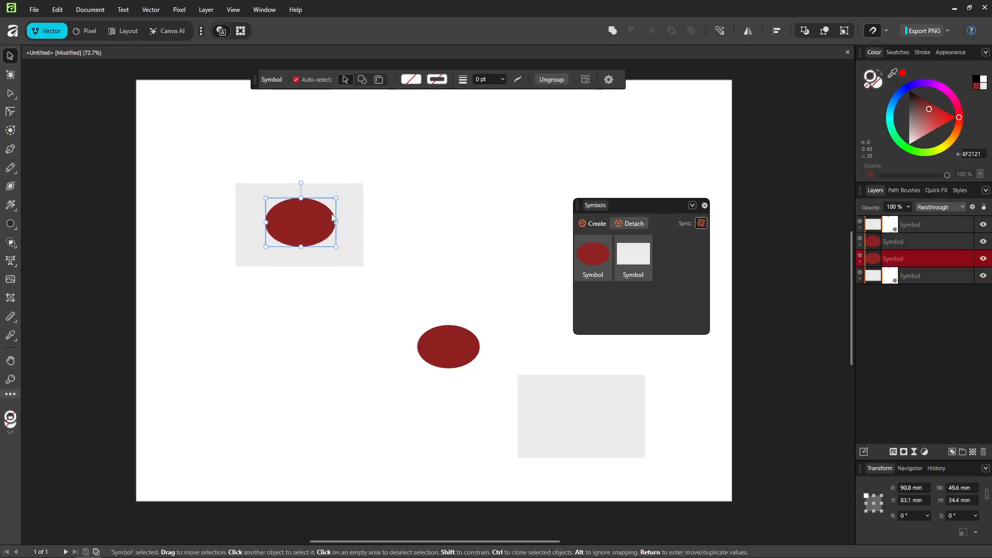
drag(337, 246, 344, 252)
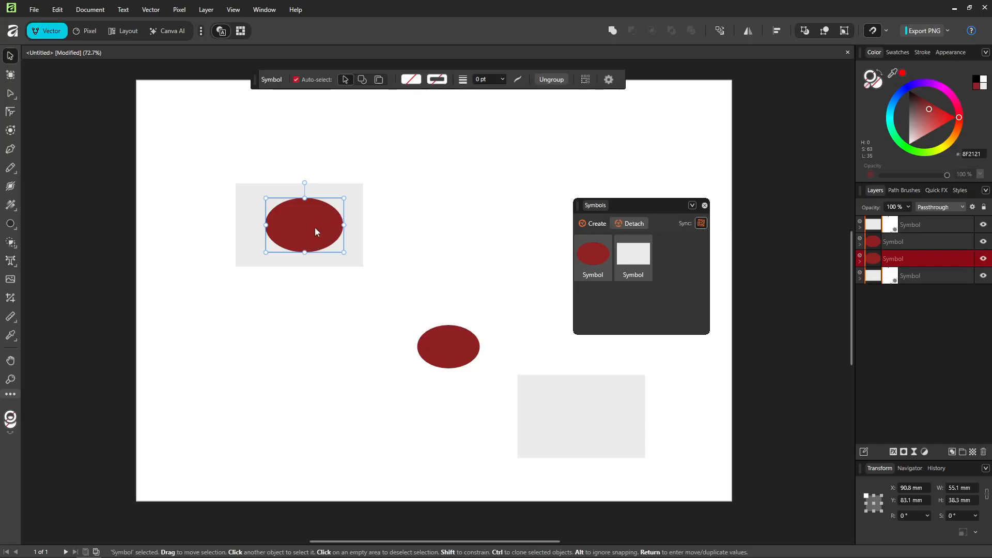
drag(315, 227, 297, 215)
click(511, 228)
click(476, 195)
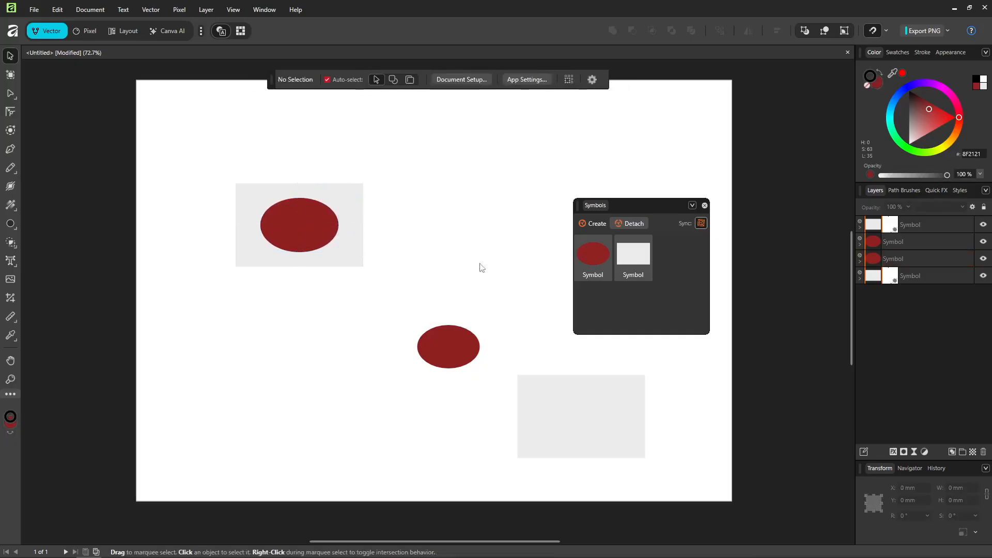
Select the ellipse shape nested in the original symbol instance and stretch it to about 59.2 × 37.6 mm
click(447, 356)
click(445, 358)
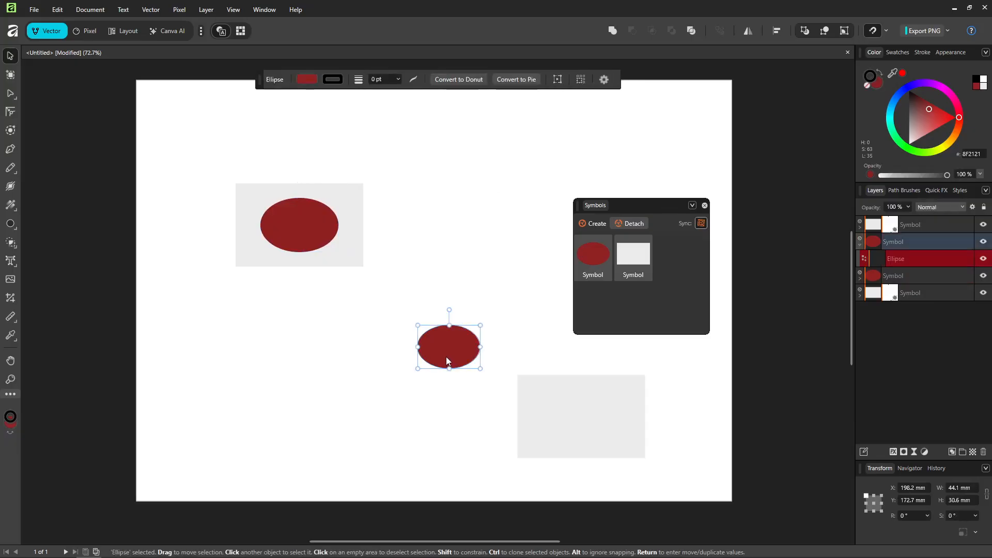
click(274, 224)
click(273, 222)
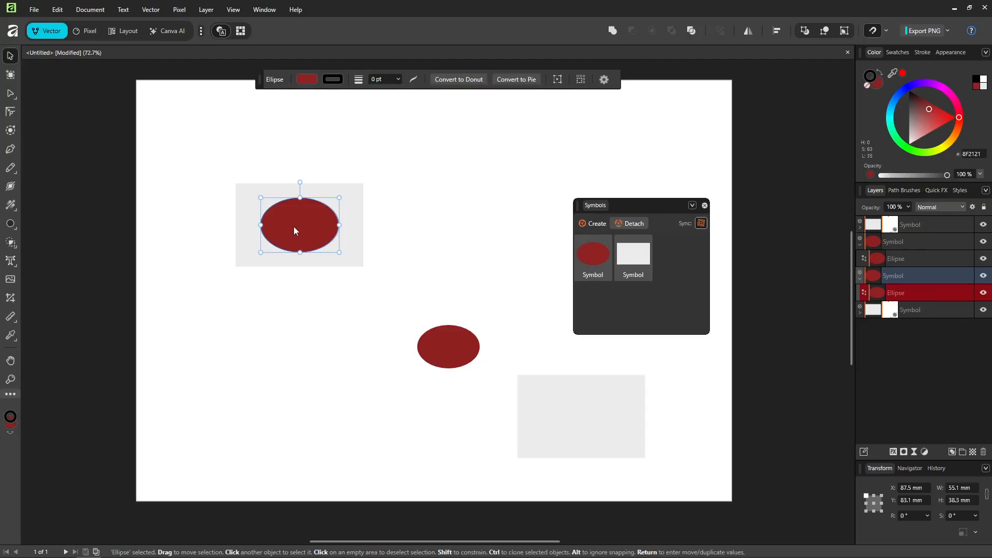
mouse_move(293, 226)
mouse_down()
mouse_move(320, 249)
mouse_move(298, 225)
mouse_up()
drag(341, 199, 348, 199)
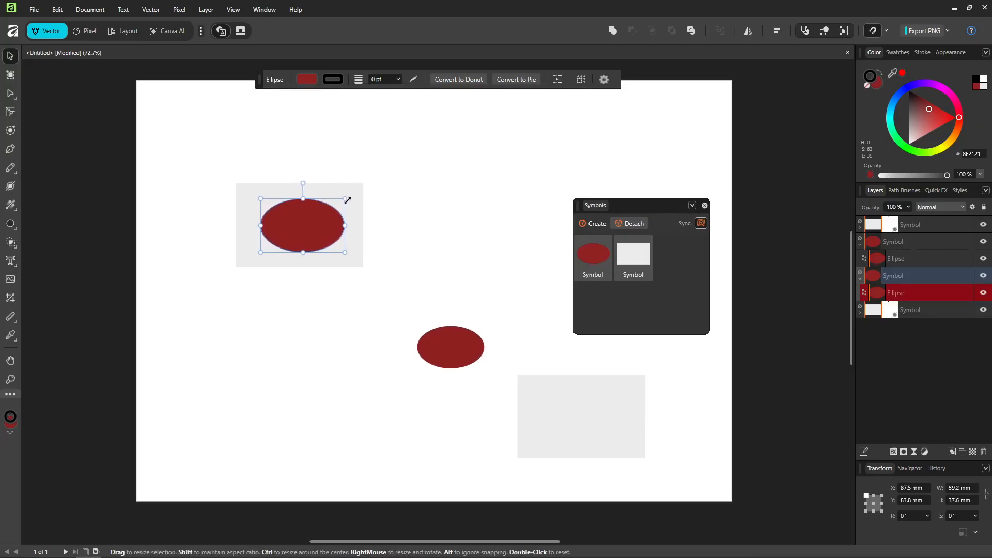
Try to detach the stretched ellipse from its symbol and check both ellipses with the Node tool
click(628, 225)
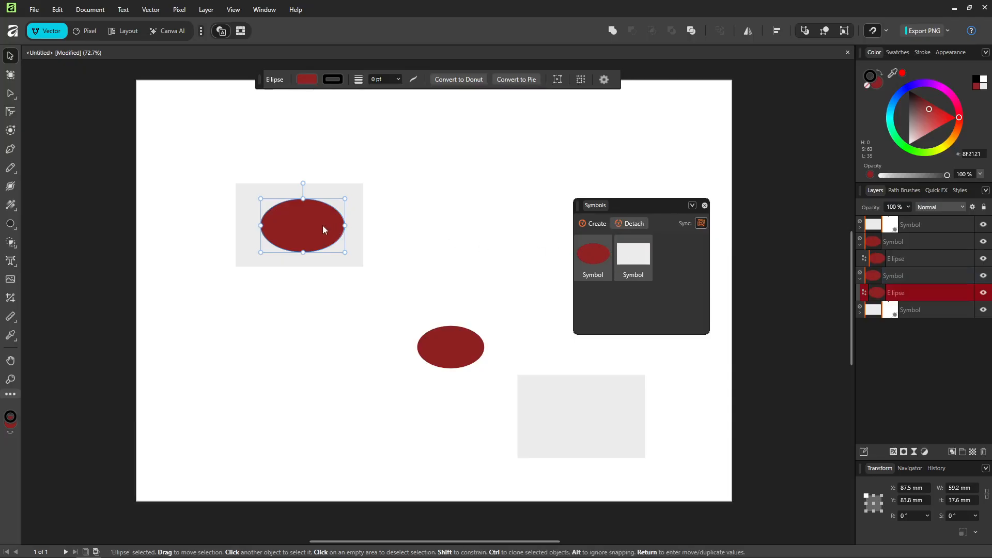
key(a)
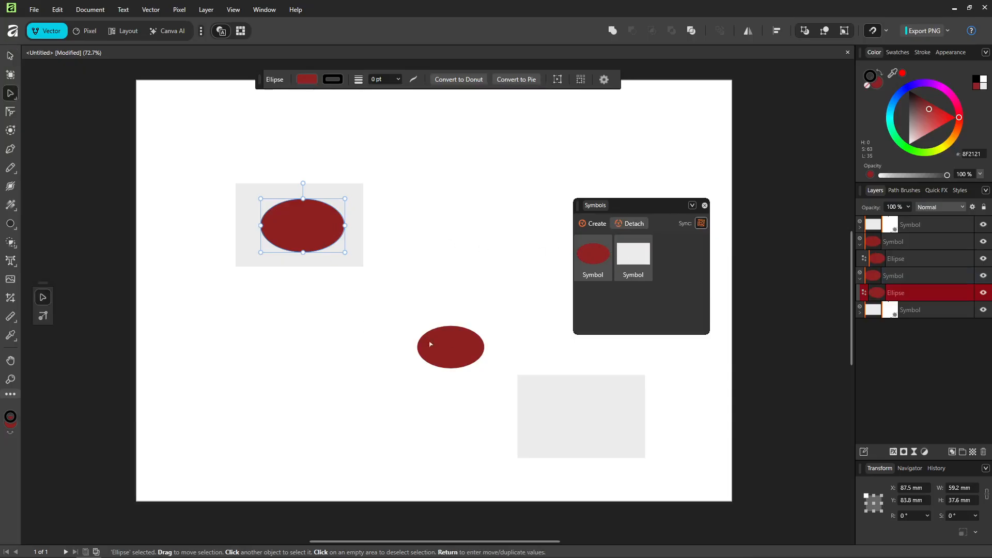
click(455, 342)
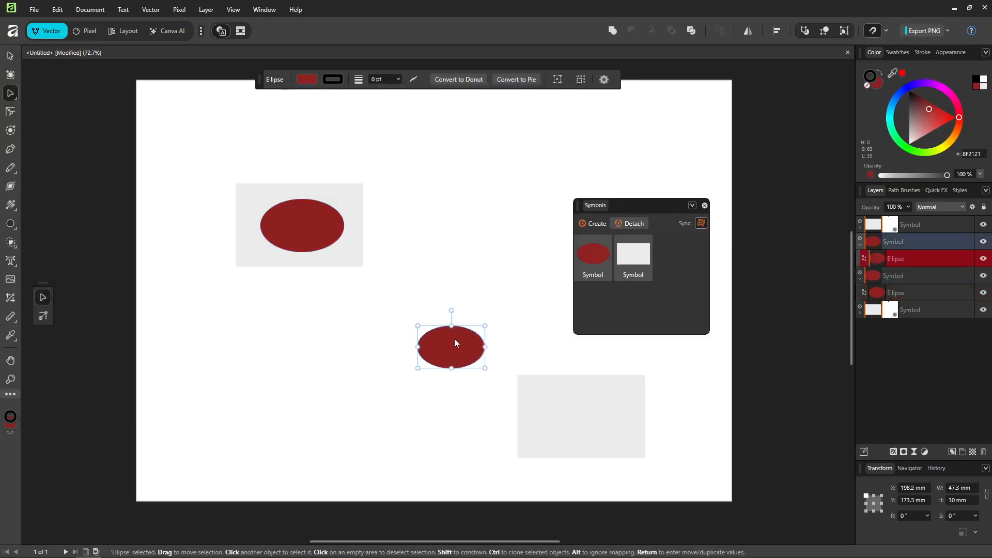
click(311, 241)
key(v)
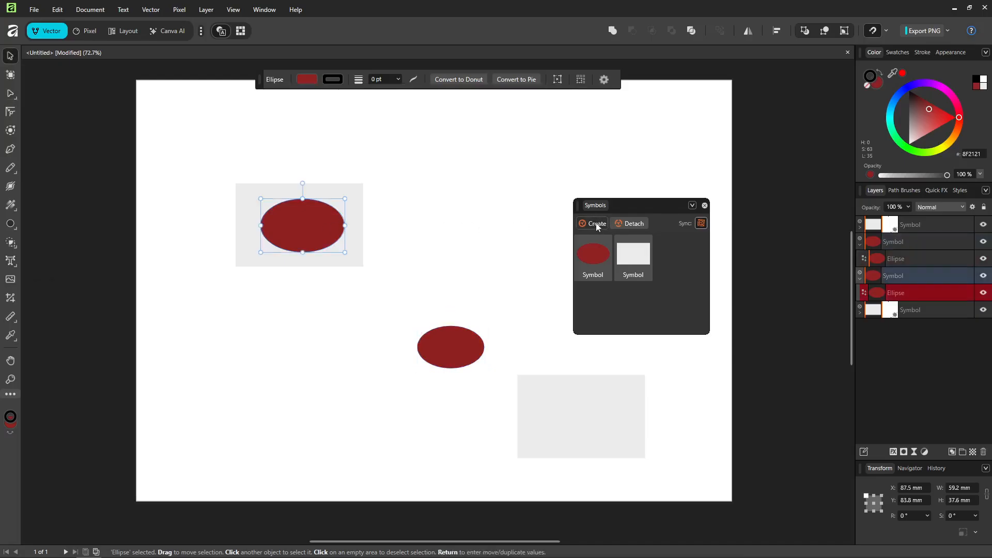
Delete the red ellipse symbol from the Symbols panel and accept detaching its instances
click(595, 271)
right_click(592, 275)
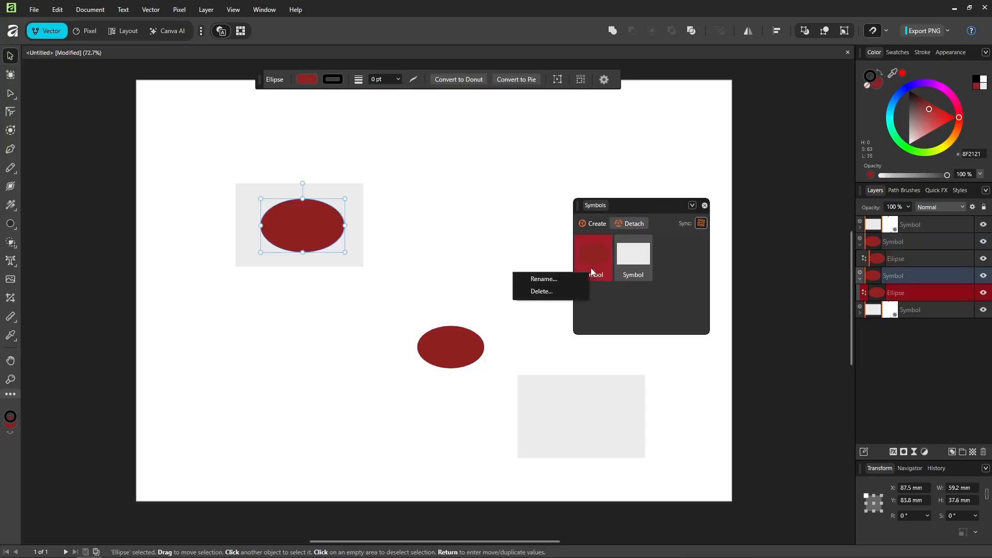
click(568, 290)
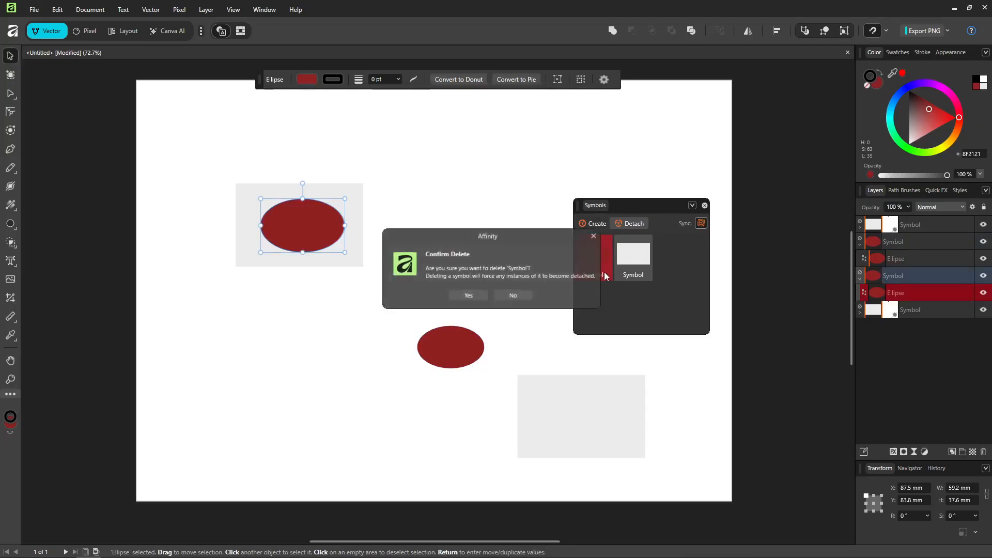
click(474, 295)
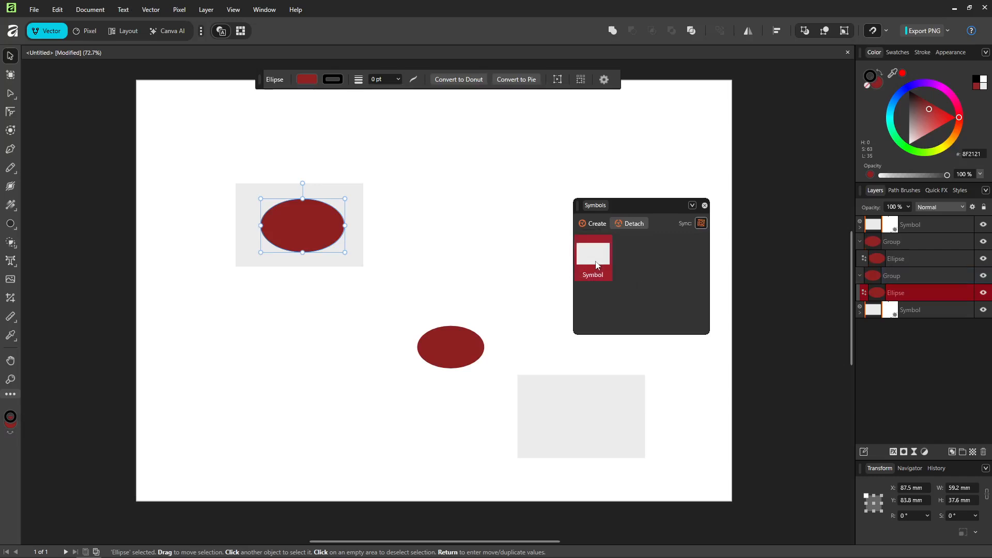
Delete the grey rectangle symbol, accept detaching its instances and close the Symbols panel
right_click(596, 265)
click(547, 281)
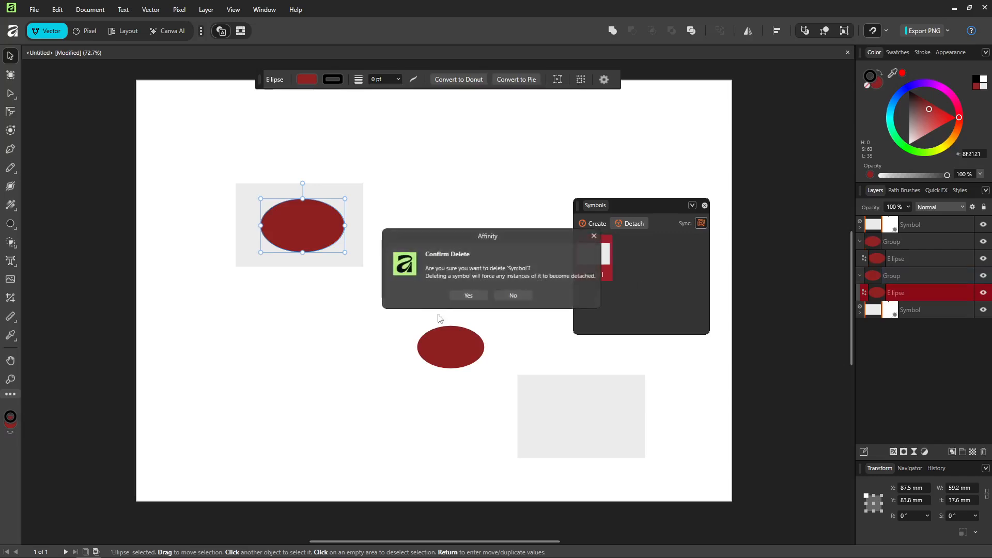
click(473, 296)
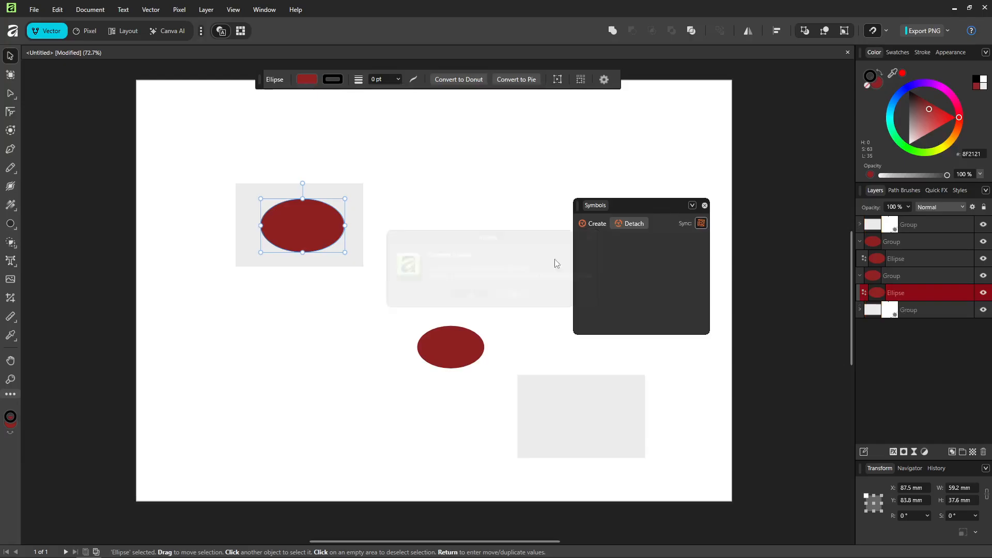
click(705, 205)
Try to marquee-select all the shapes on the page and bring up the editing options for the original ellipse
drag(667, 451, 228, 209)
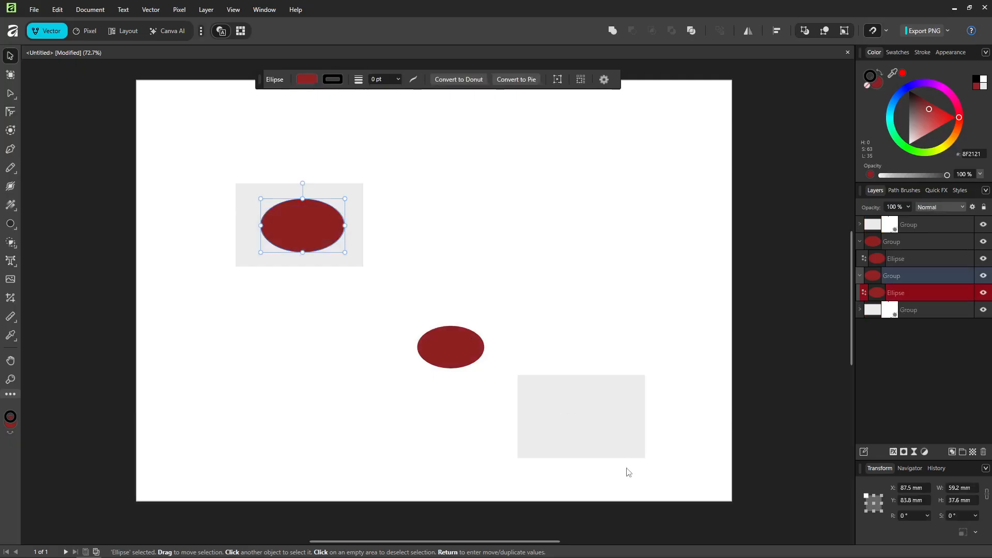
drag(626, 468, 197, 184)
click(288, 215)
right_click(299, 228)
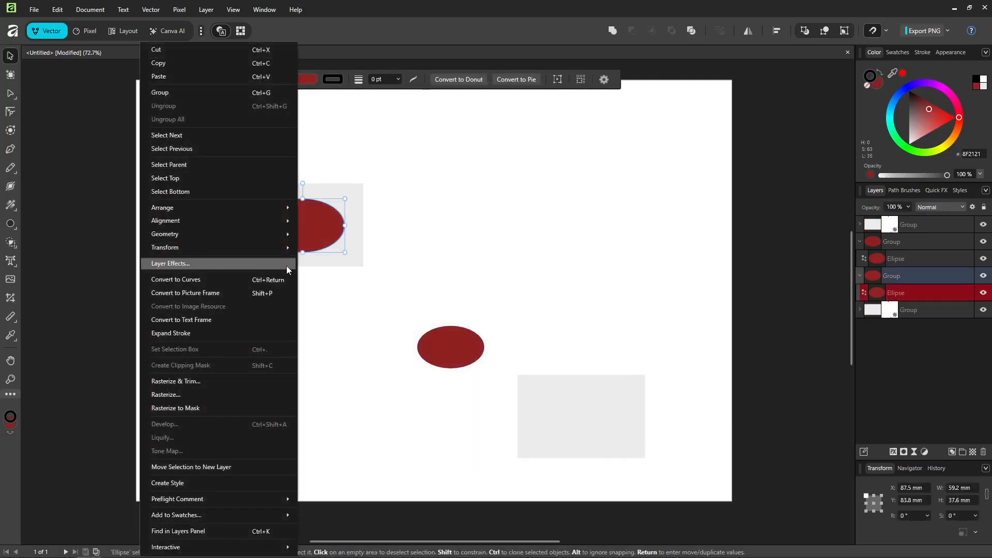